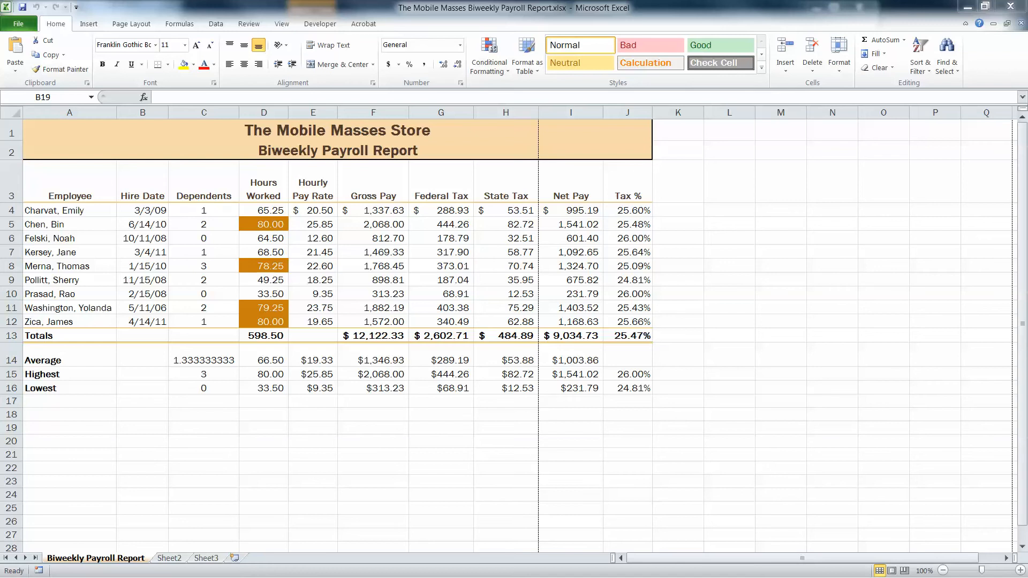
Show the document properties panel and replace the workbook's author with the new author's full name.
drag(0, 33, 670, 23)
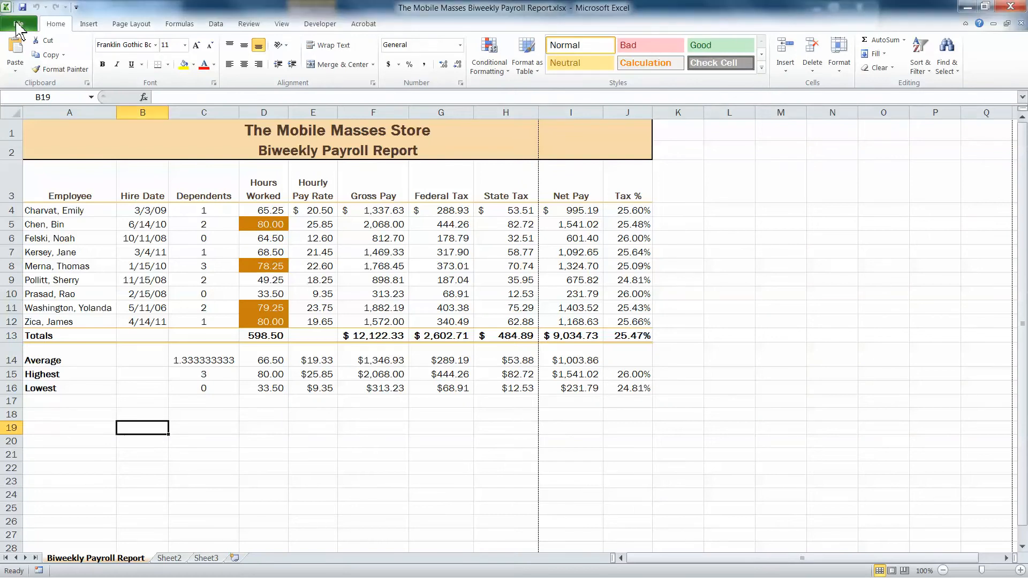
click(16, 25)
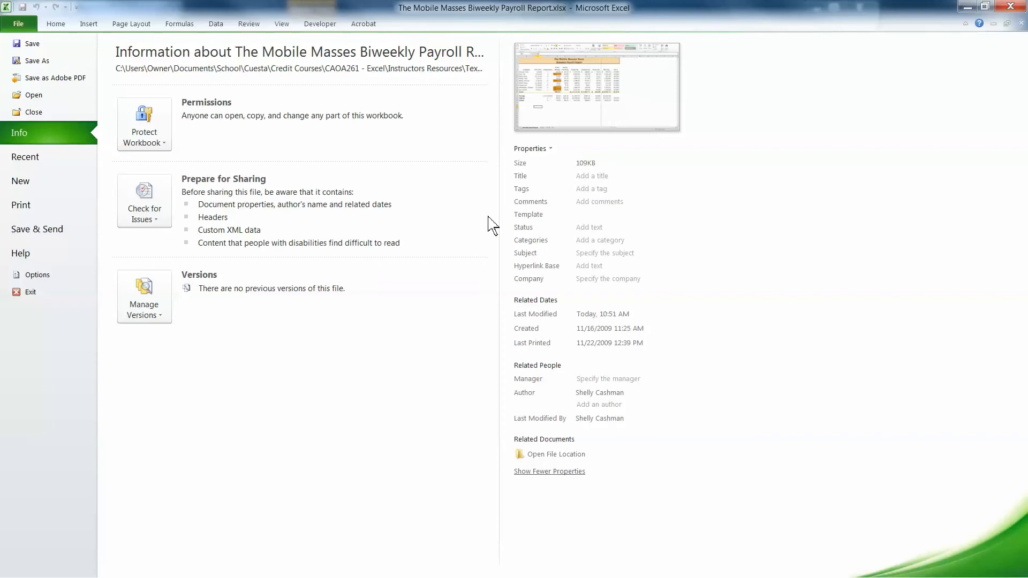
click(551, 151)
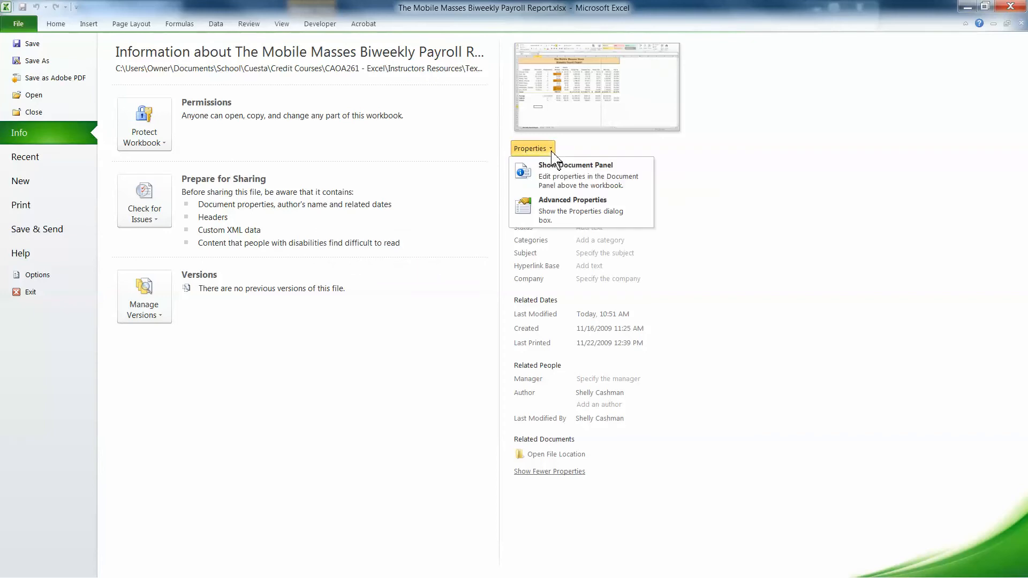
click(560, 181)
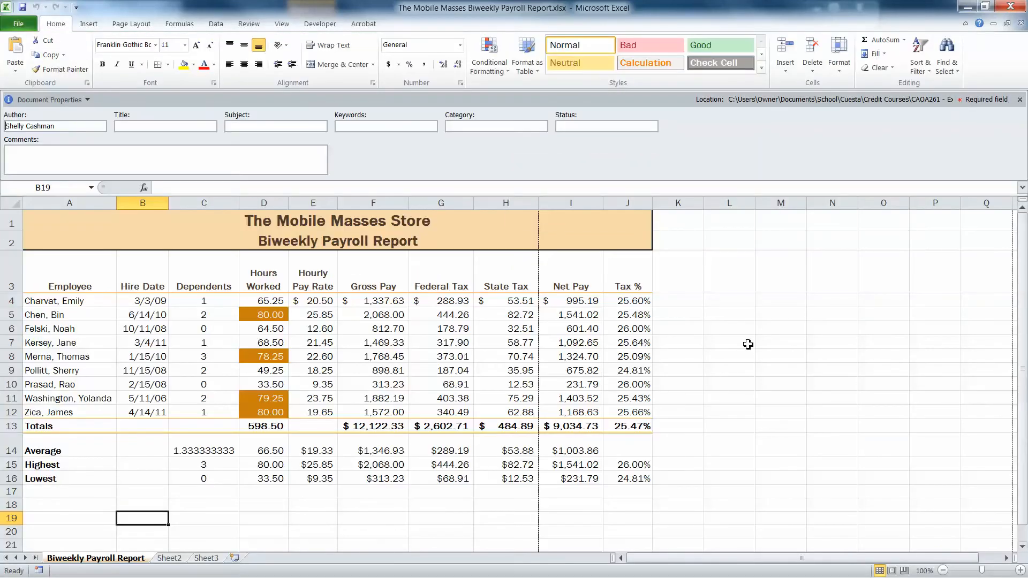
triple_click(70, 130)
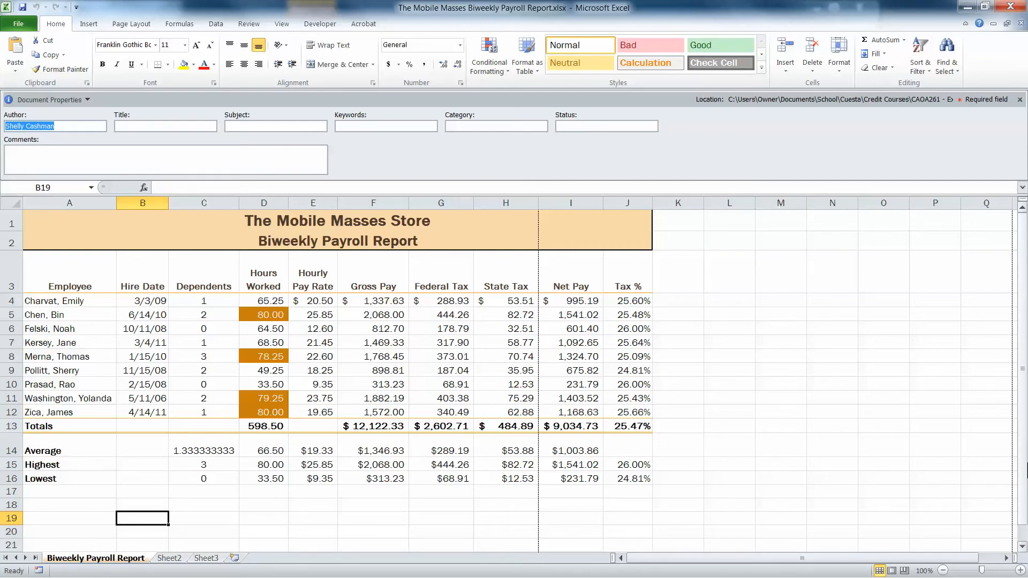
text(Maril)
text(yne Cleeve)
Set the document title to "The Mobile Masses Biweekly Payroll Report" and the subject to "ASN-2", closing the properties panel.
text(Mobi)
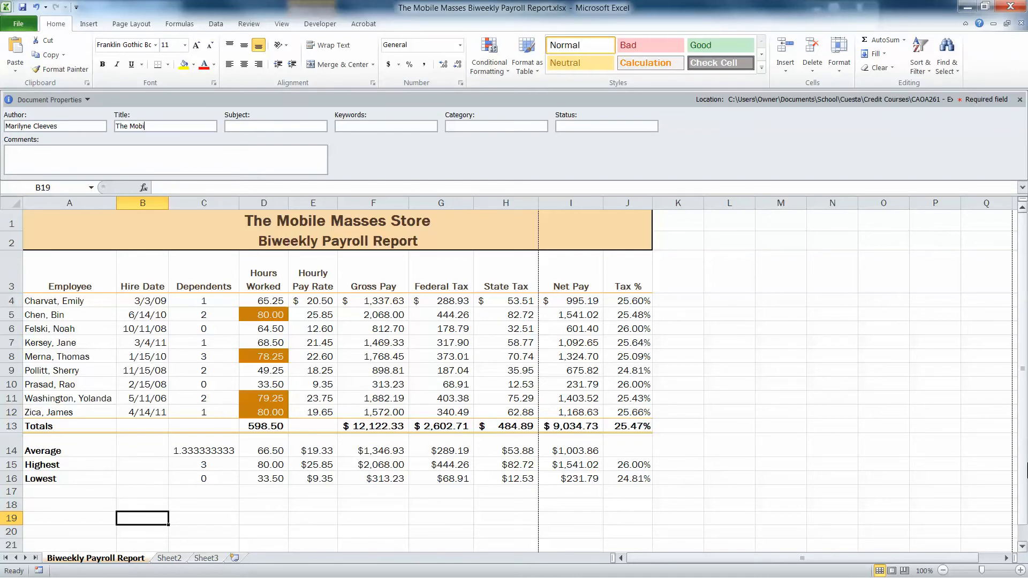
text(le Masses Biweekly Payroll R)
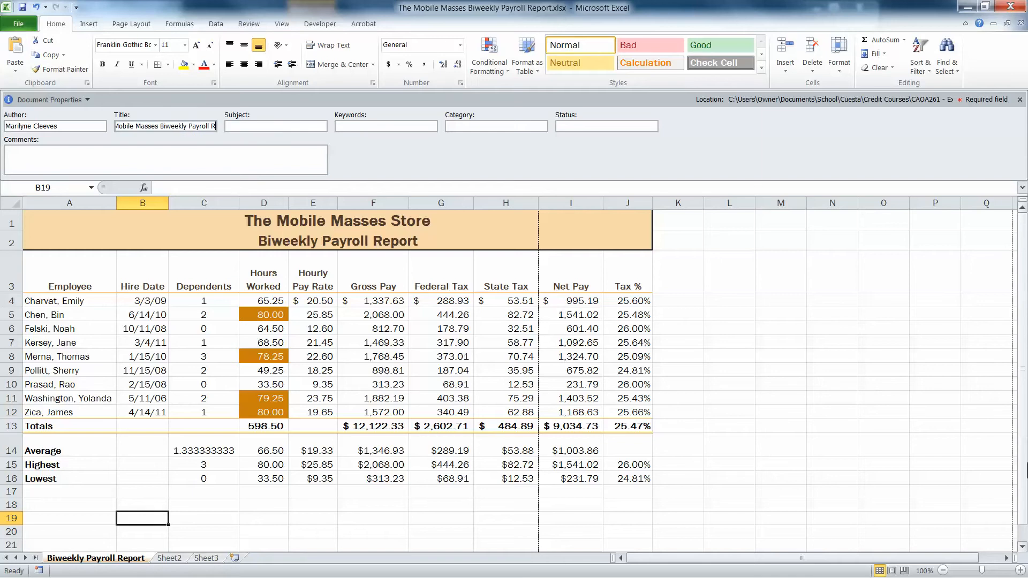
text(eport)
key(Tab)
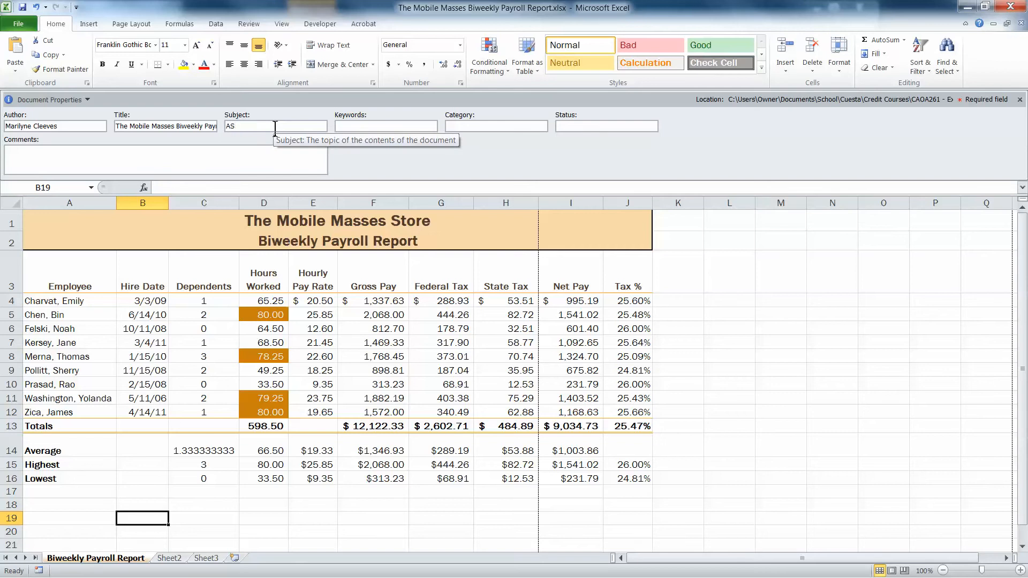
text(-2)
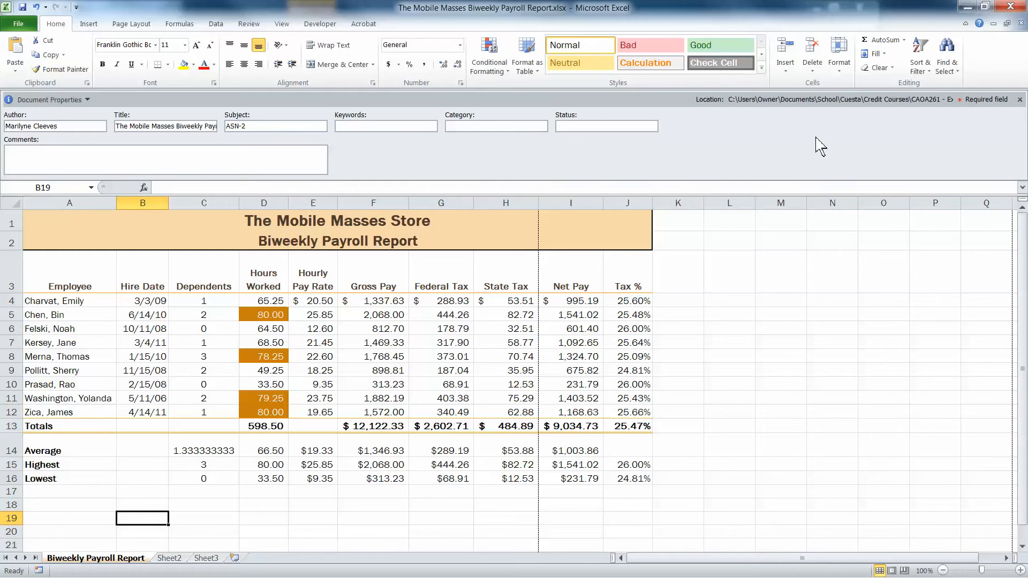
click(1020, 100)
Save the workbook under the new name "u02a1 Tutorial" in the ChapterFiles folder.
click(18, 24)
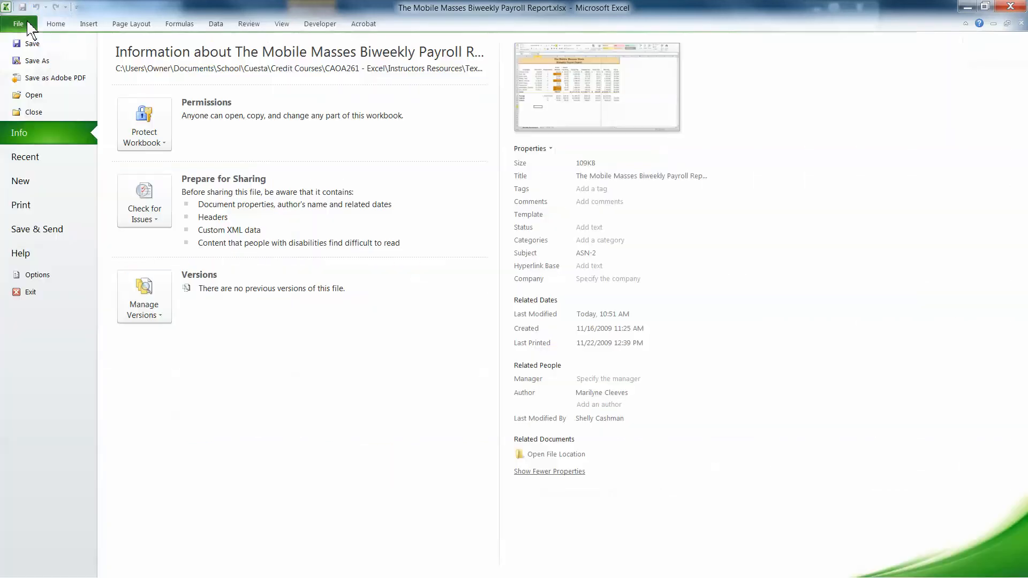
click(43, 61)
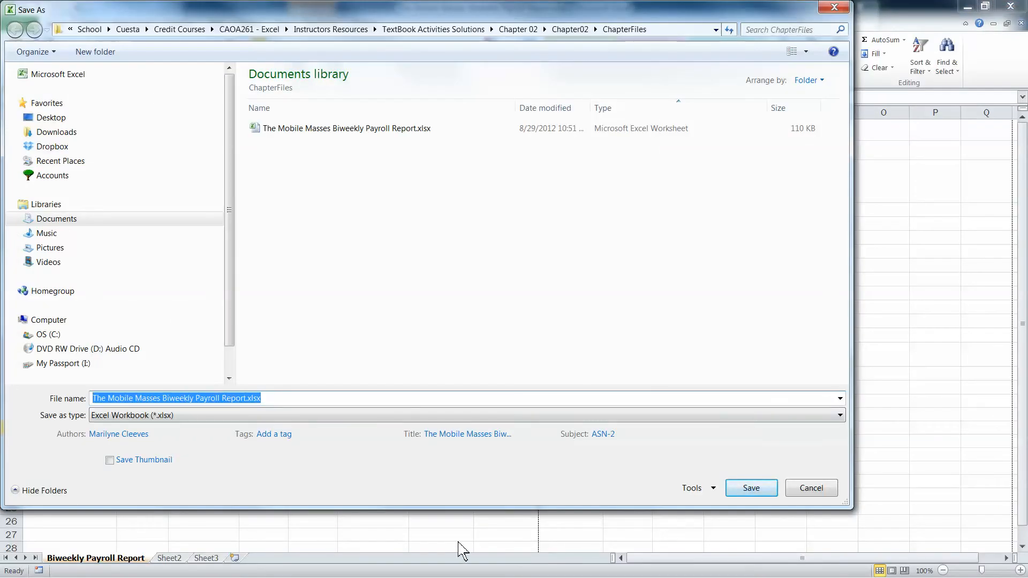
text(u02)
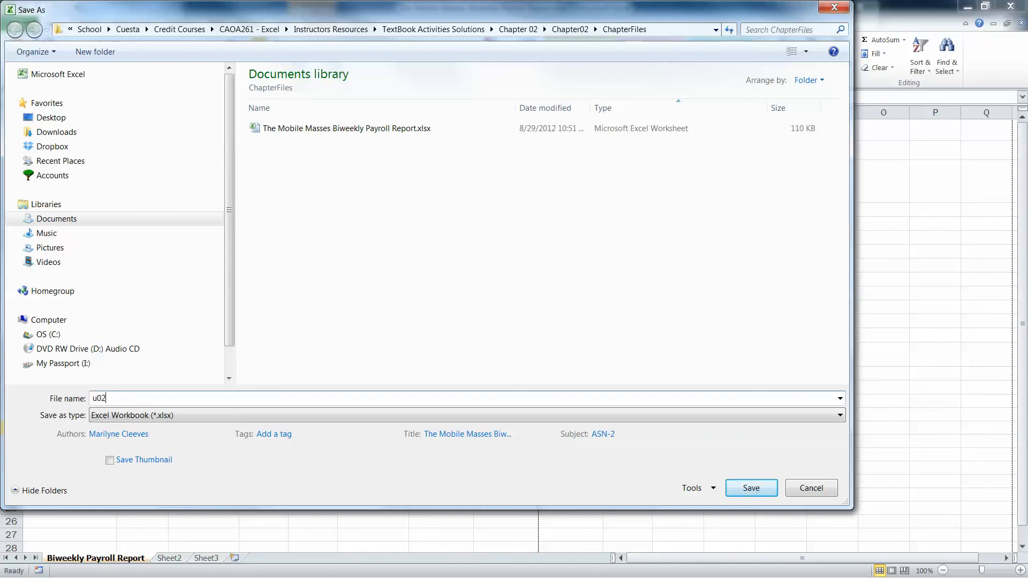
text(a1 Tutorial)
key(Return)
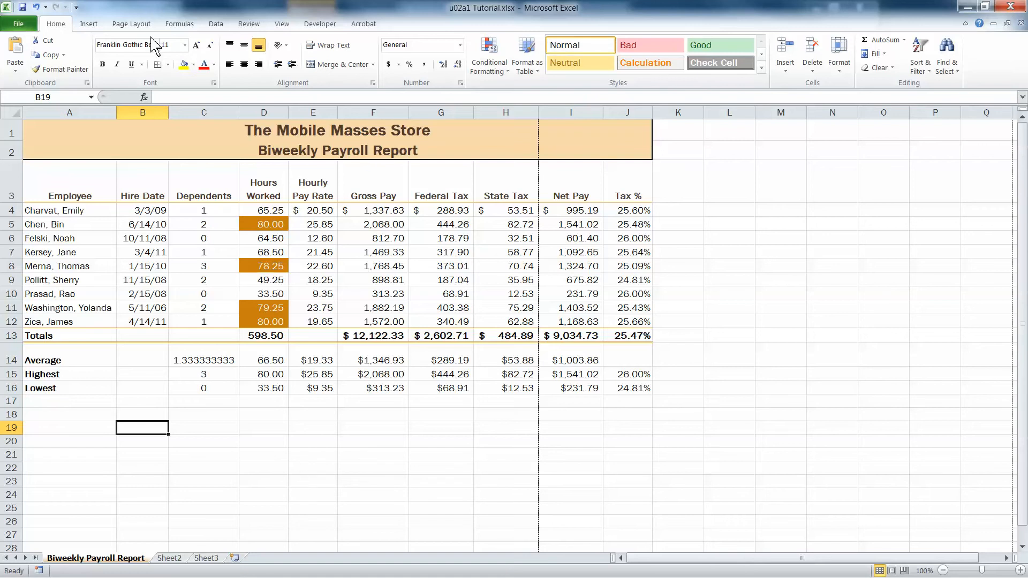
In Page Layout view, enter the author's full name in the page footer's left section, followed by a line break.
click(135, 25)
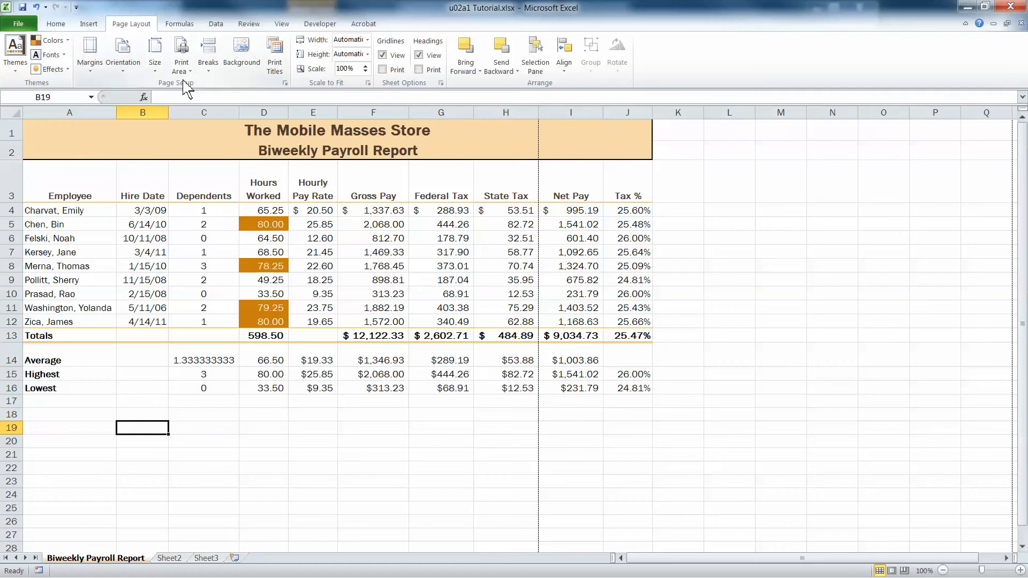
click(898, 570)
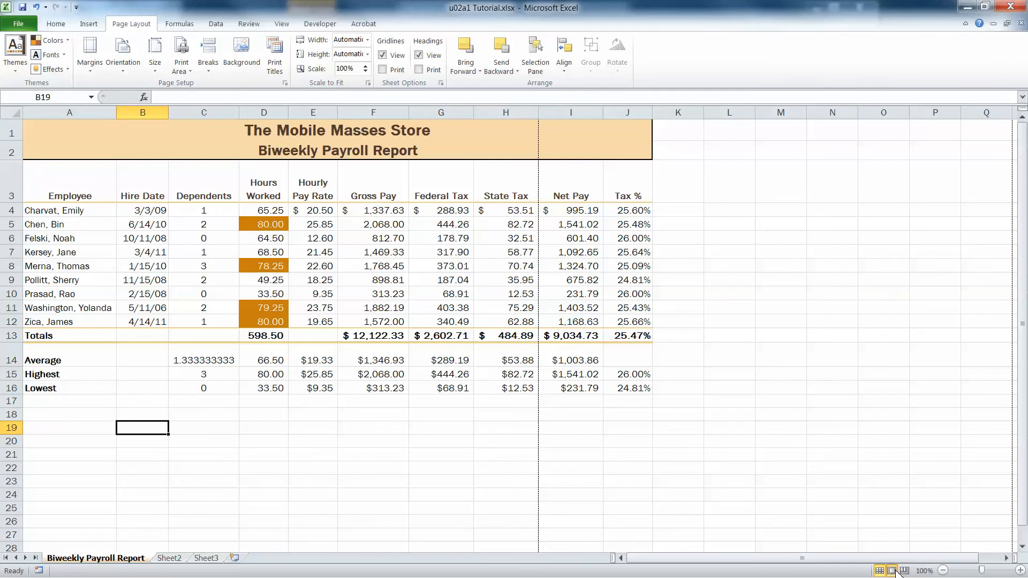
click(309, 170)
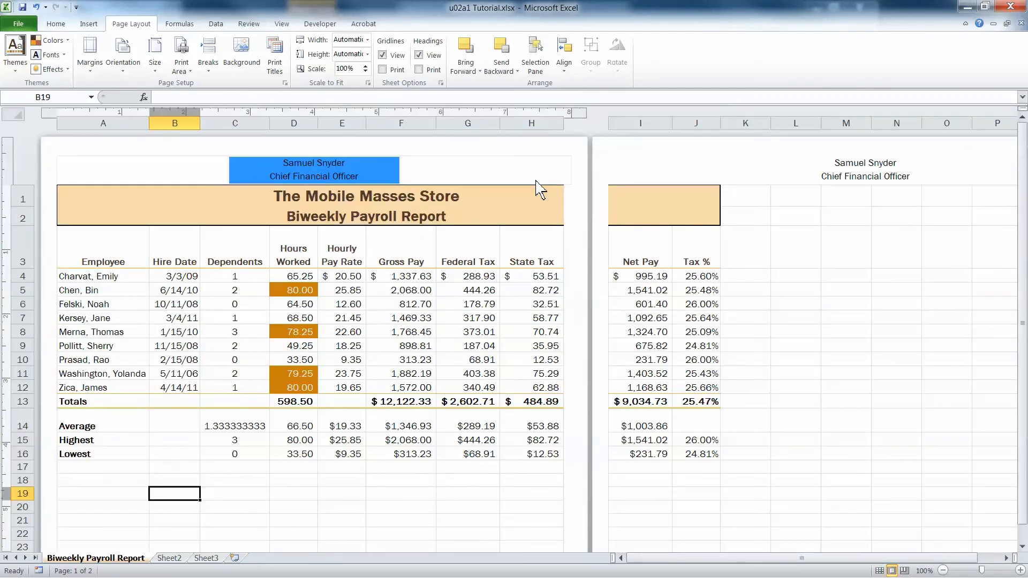
scroll(495, 166, down, 6)
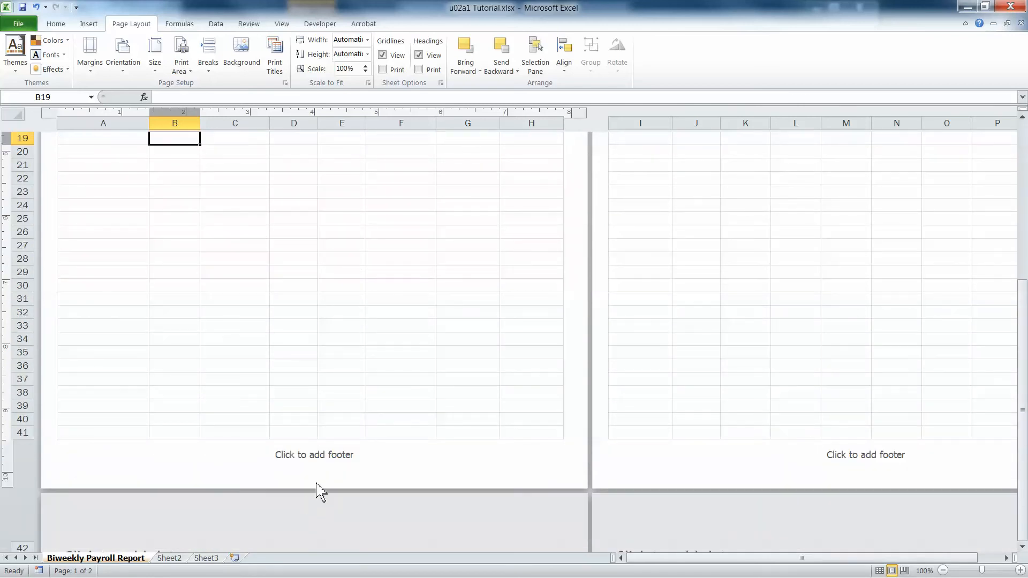
click(329, 454)
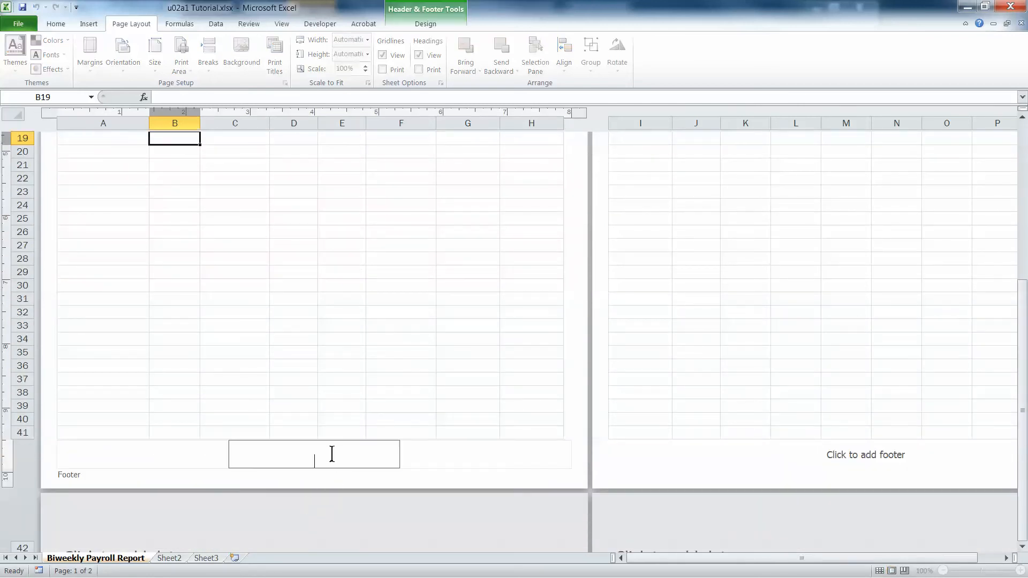
click(92, 455)
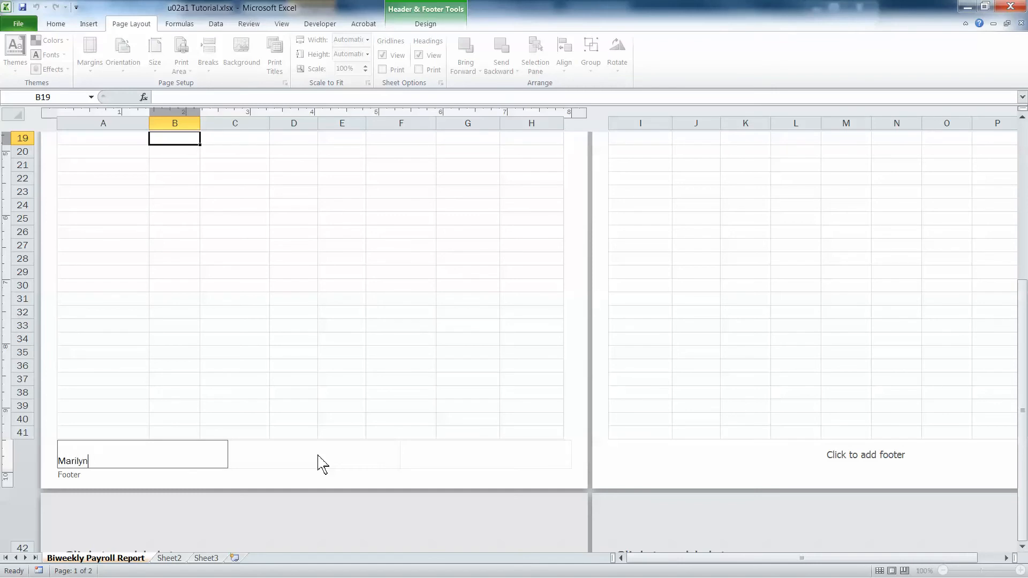
click(319, 456)
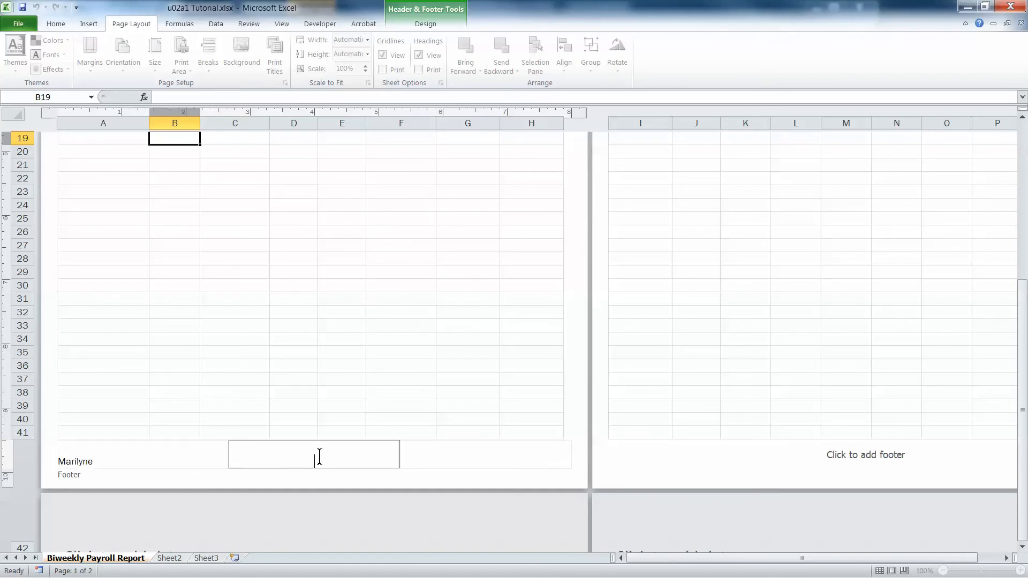
click(120, 457)
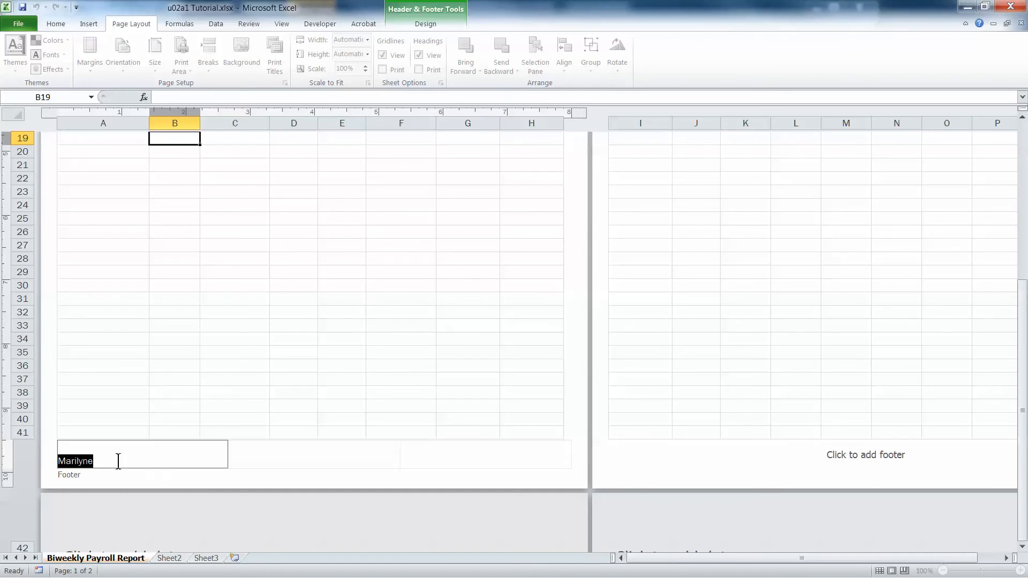
click(118, 461)
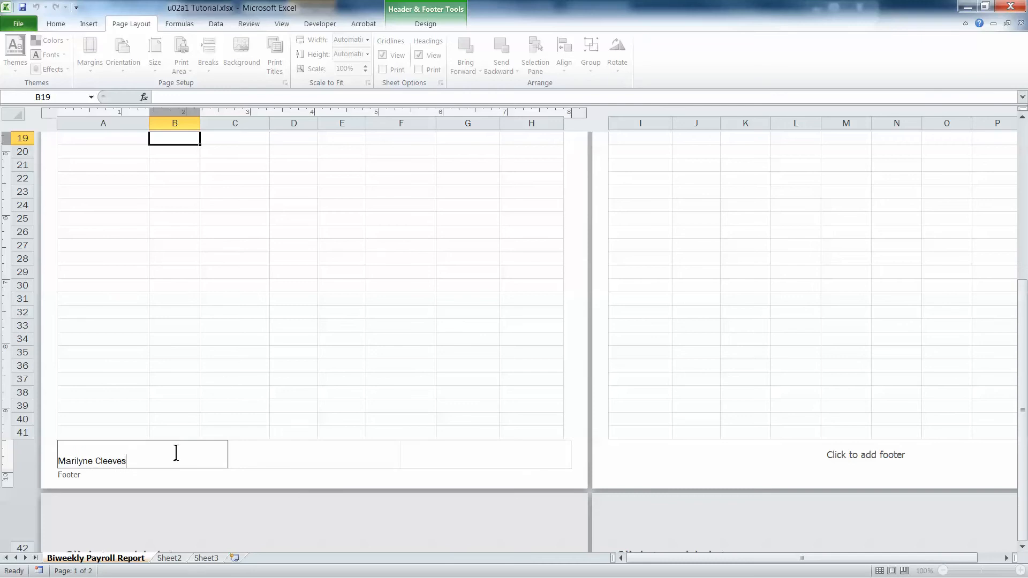
key(Return)
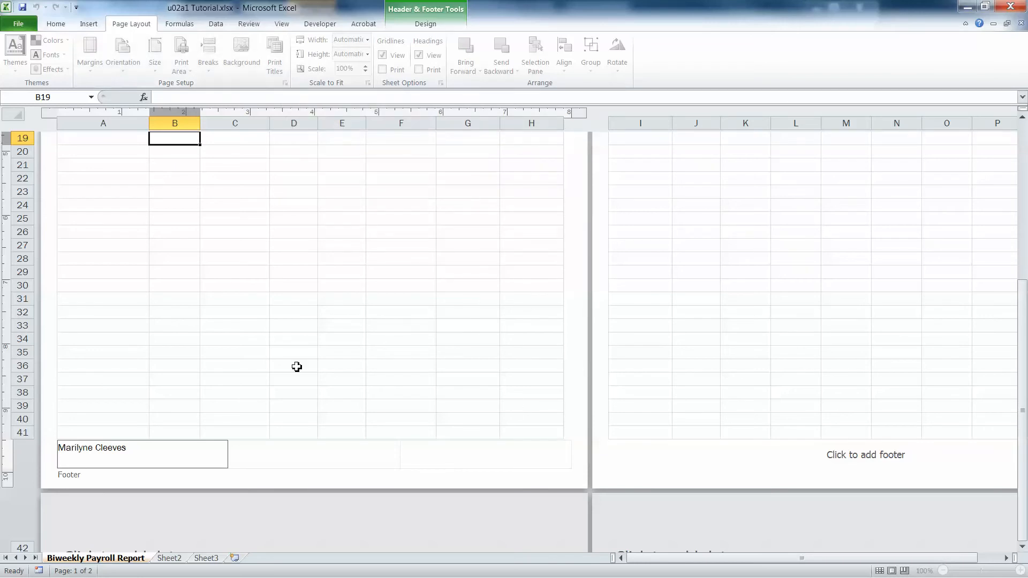
click(315, 374)
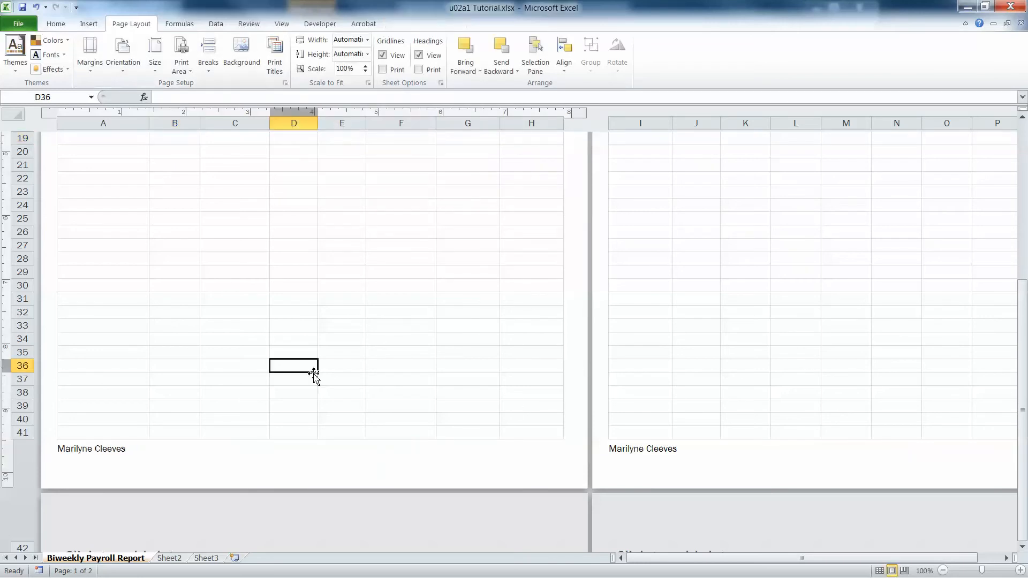
Check the footer's left section and return the worksheet to Normal view.
click(174, 462)
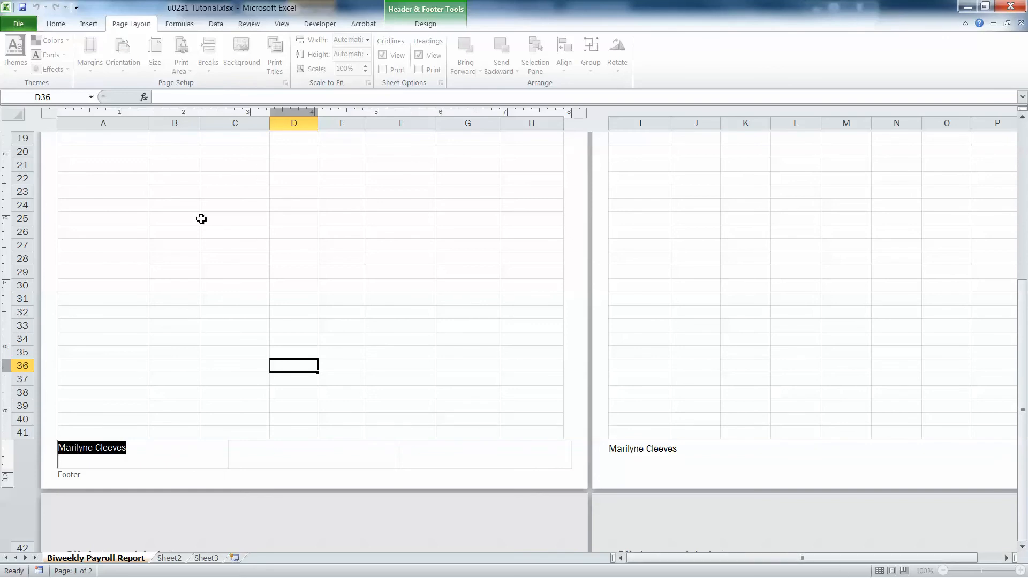
drag(202, 220, 177, 219)
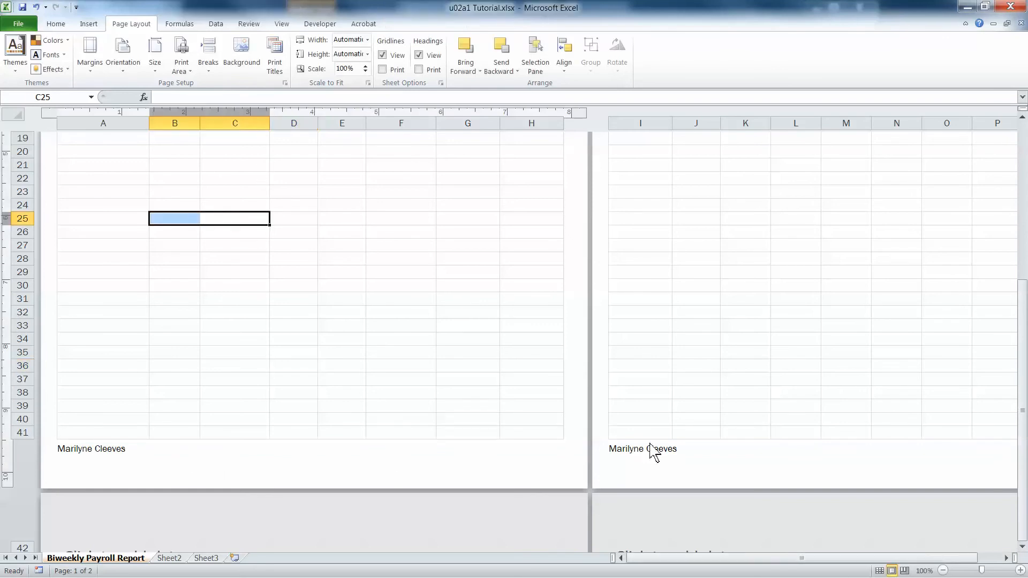
click(879, 571)
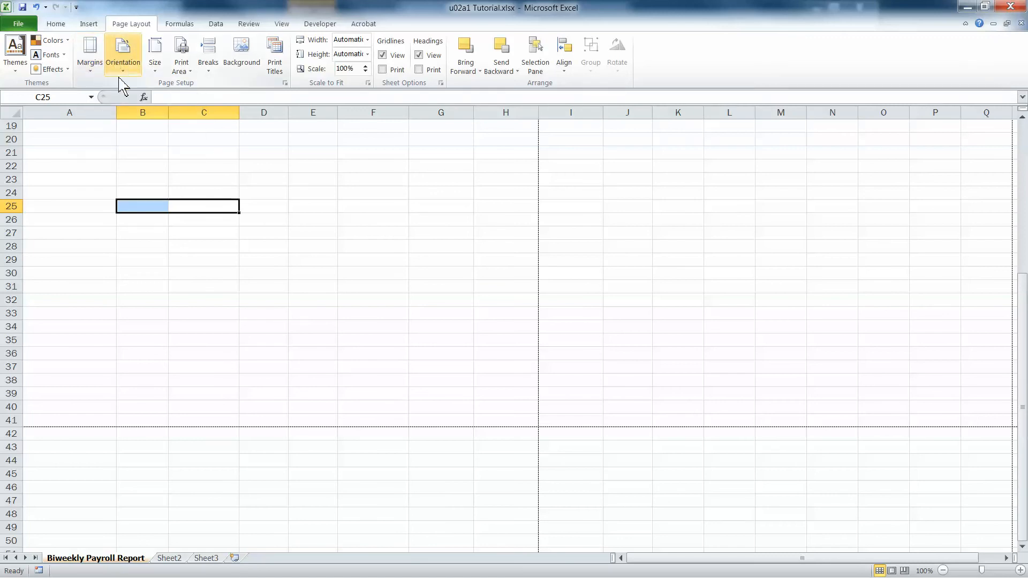
Customize the footer's left section by adding the file name, sheet name and current date fields below the author's name.
click(285, 82)
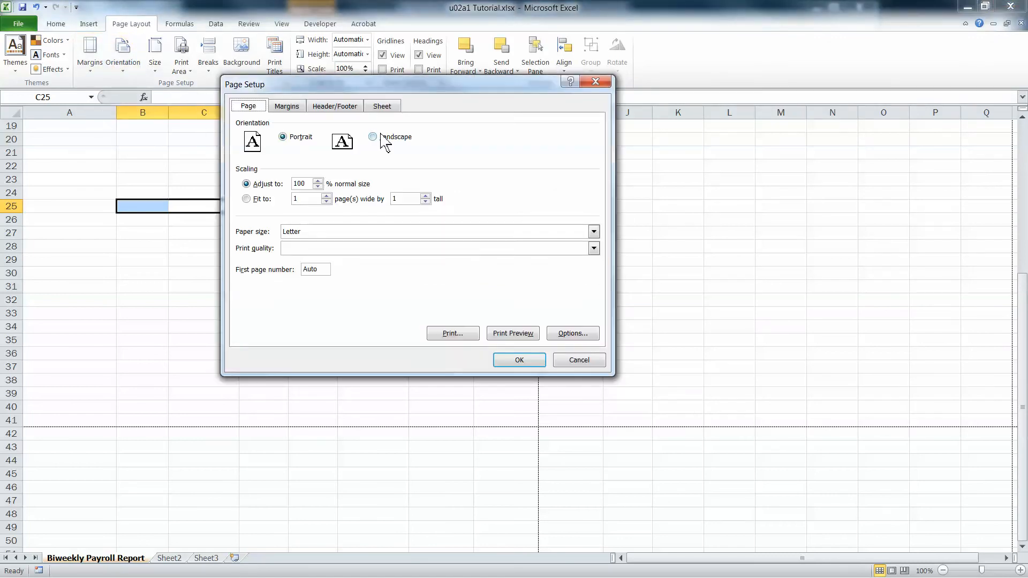
click(331, 106)
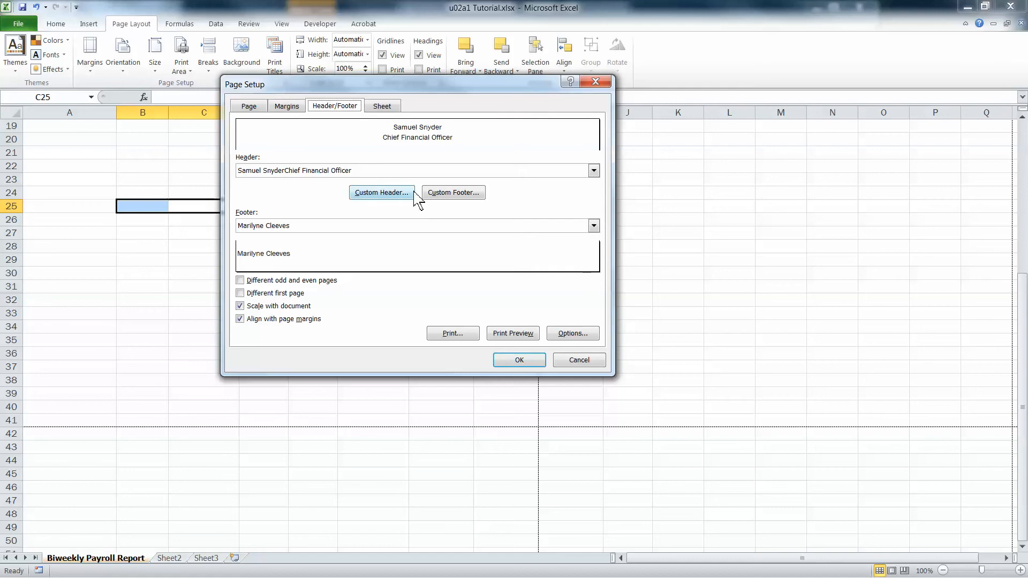
click(450, 192)
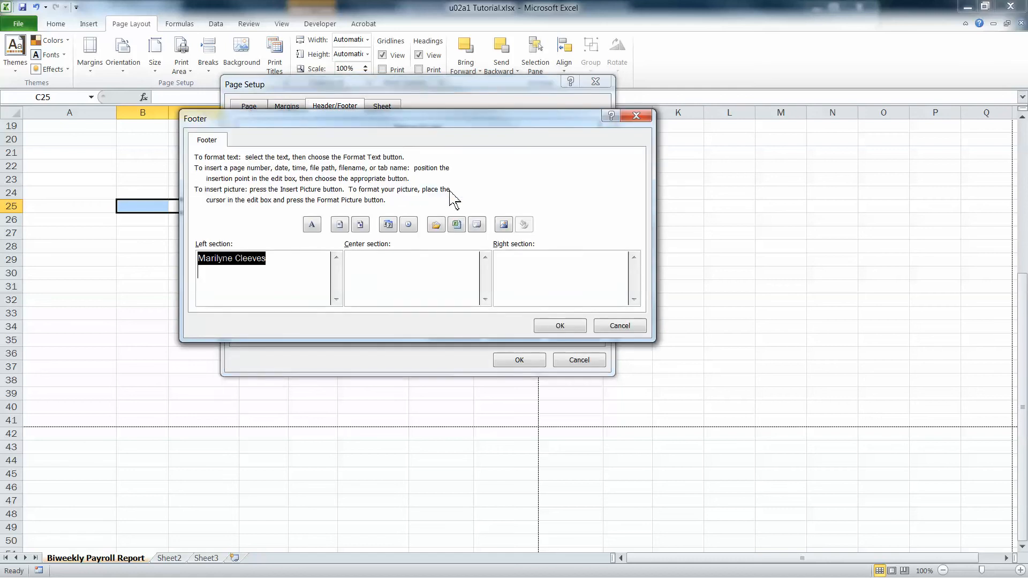
click(215, 273)
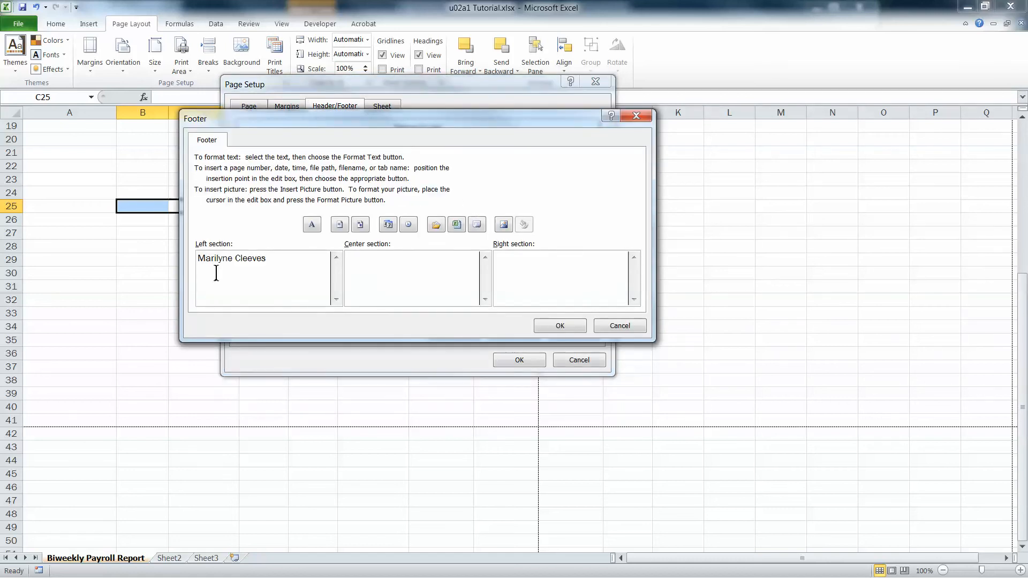
click(460, 227)
click(477, 224)
click(408, 224)
key(BackSpace)
key(BackSpace)
key(BackSpace)
click(389, 225)
click(569, 328)
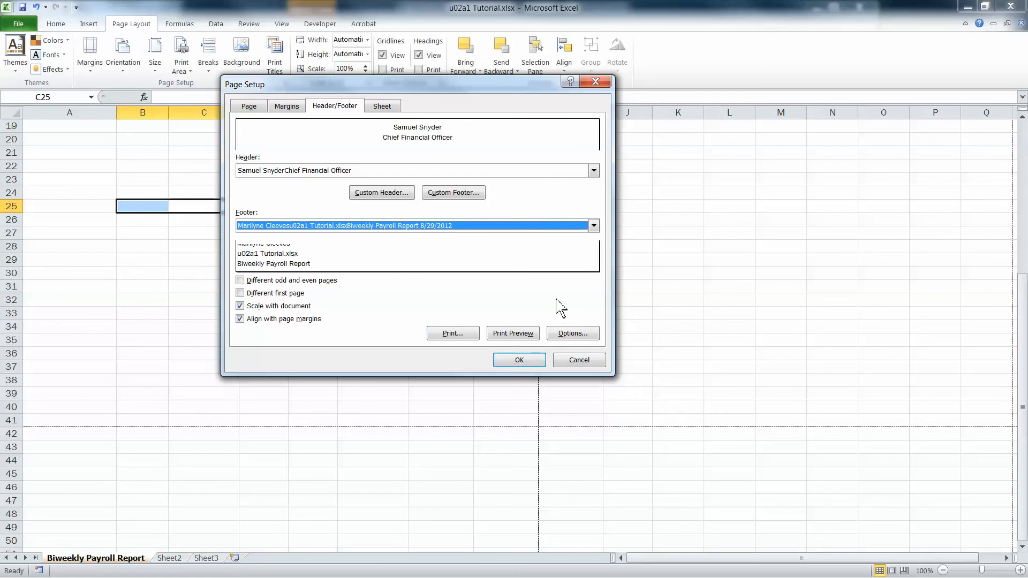
Set the worksheet to landscape orientation, scaled to fit 1 page wide by 1 tall, and preview the printout.
click(249, 107)
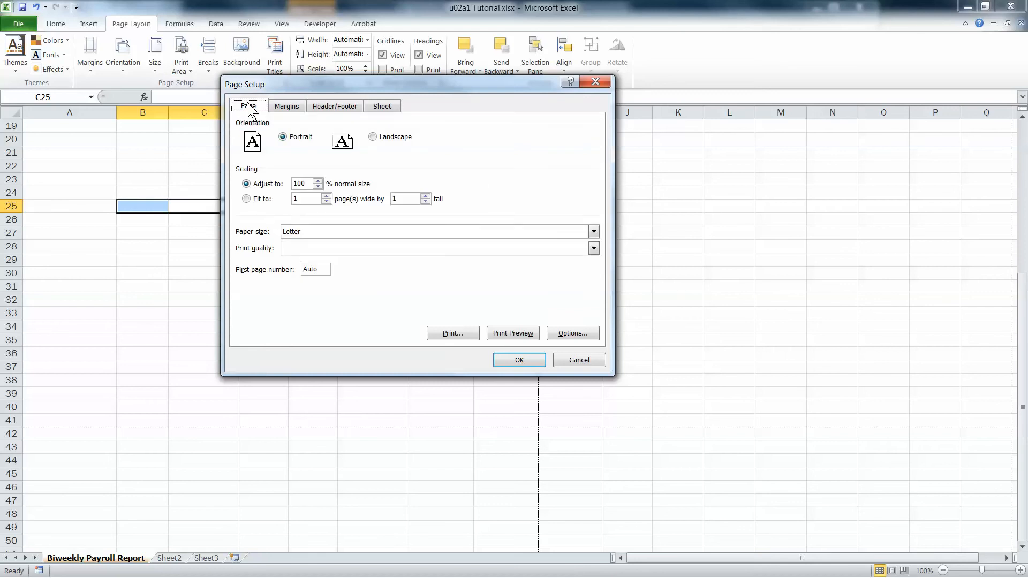
click(373, 137)
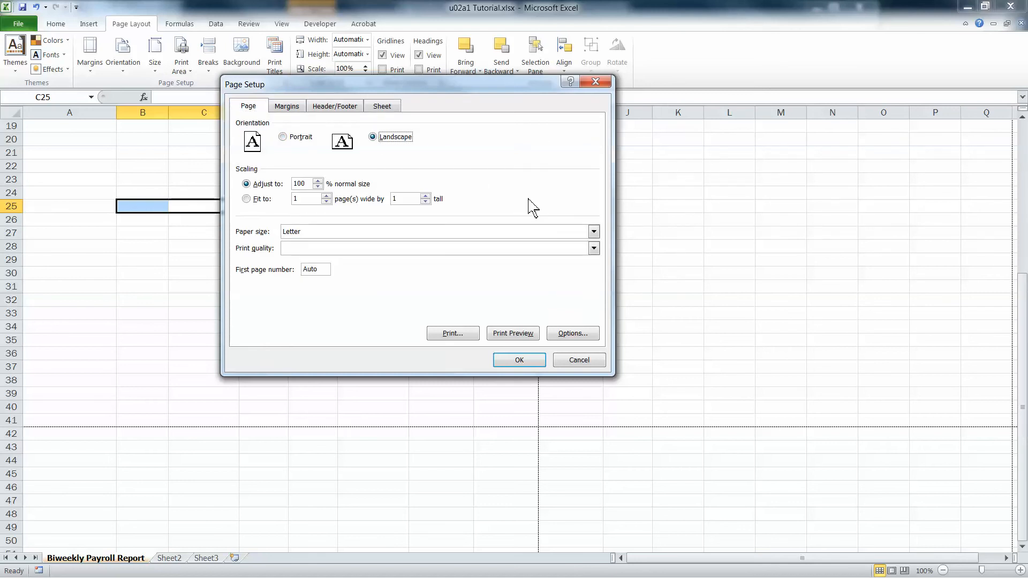
click(247, 199)
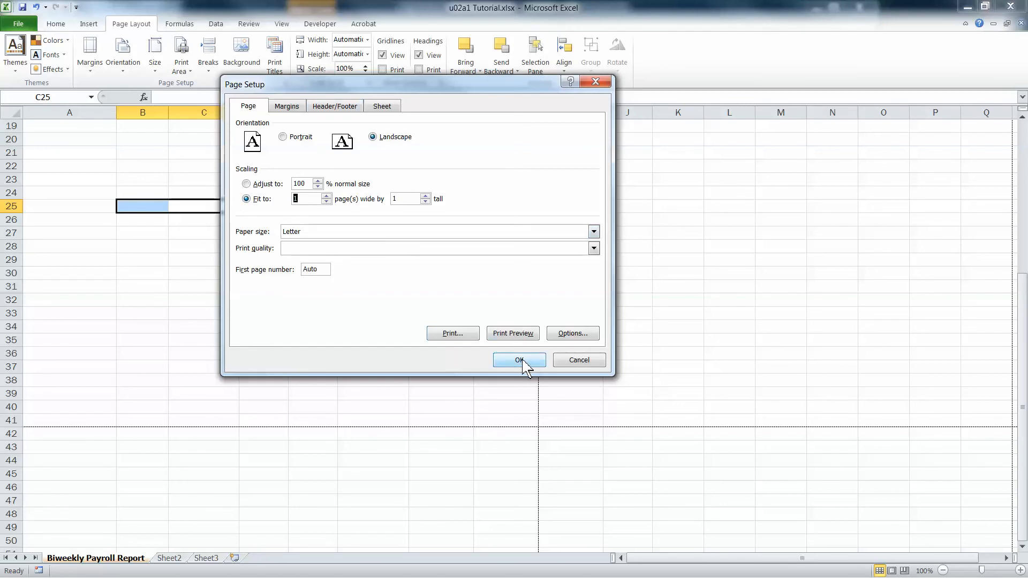
click(525, 334)
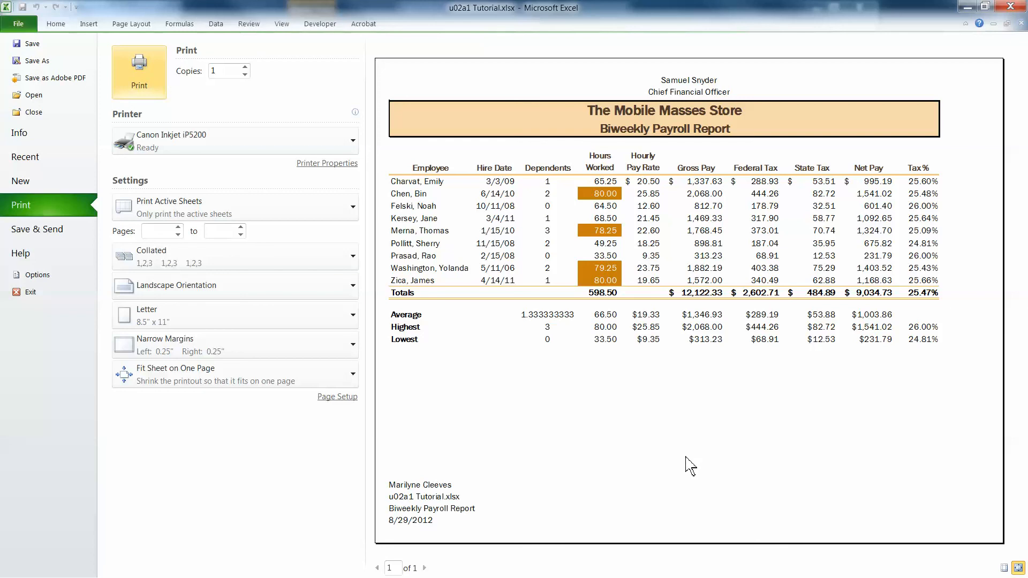
click(355, 33)
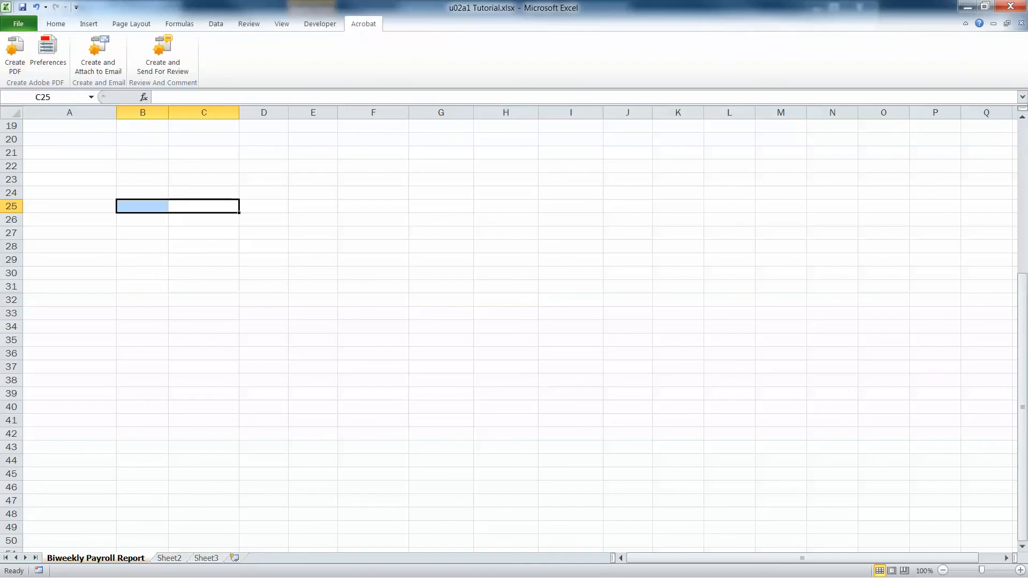
click(14, 54)
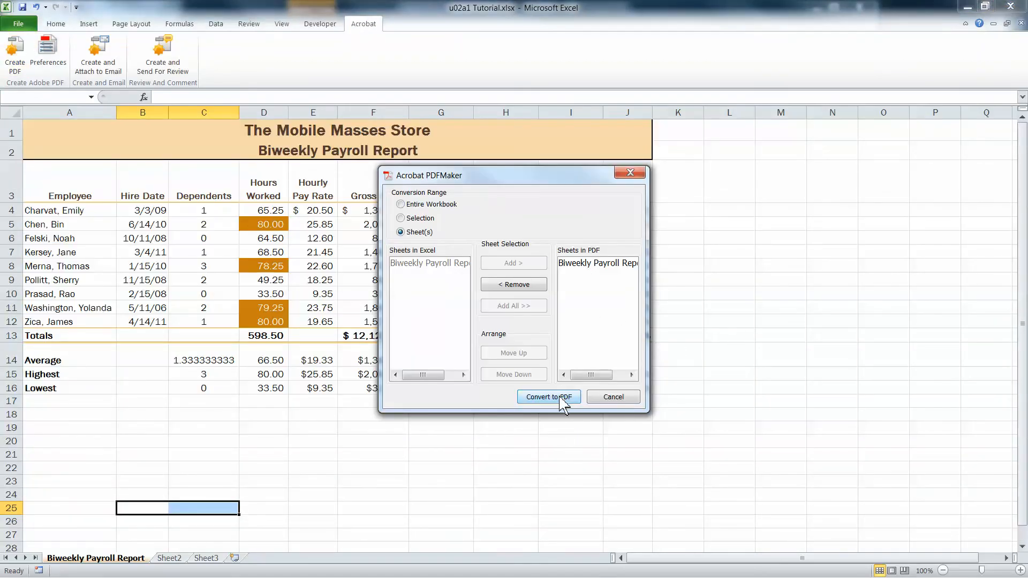
click(628, 400)
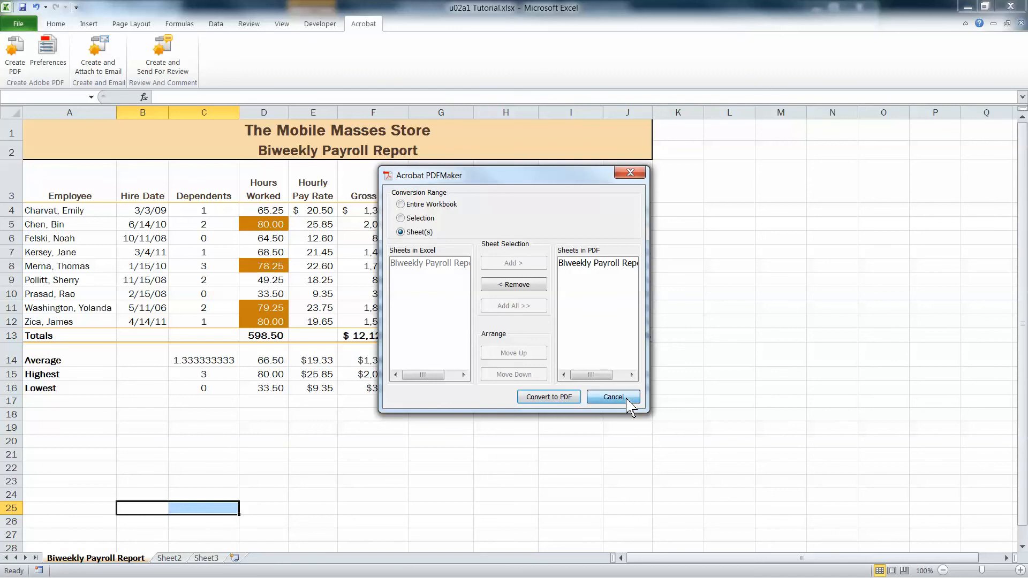
click(50, 26)
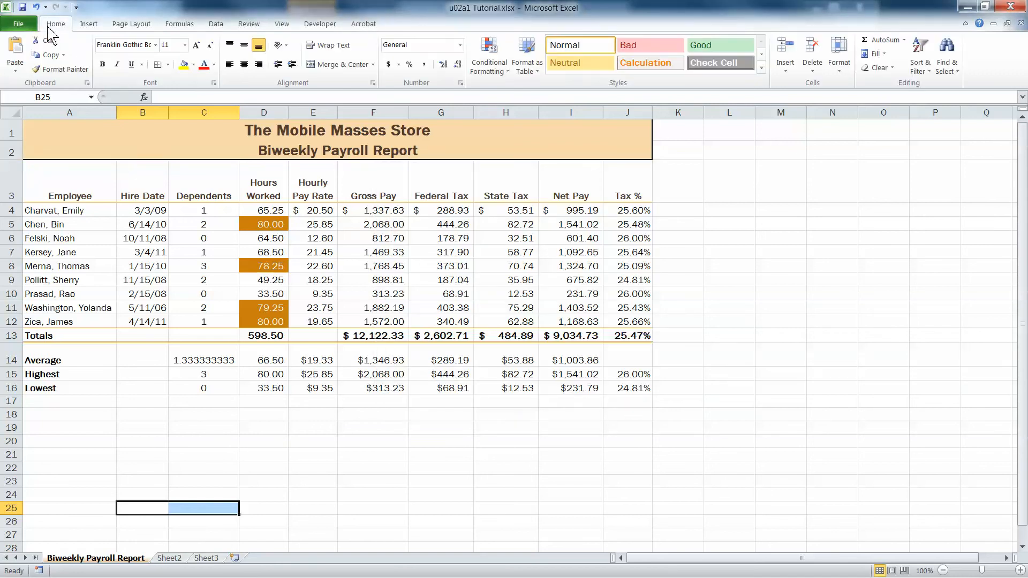
Print the active sheet with the Adobe PDF printer and save it as "u02a1 Tutorial.pdf" in the Fall 2012 folder.
click(18, 24)
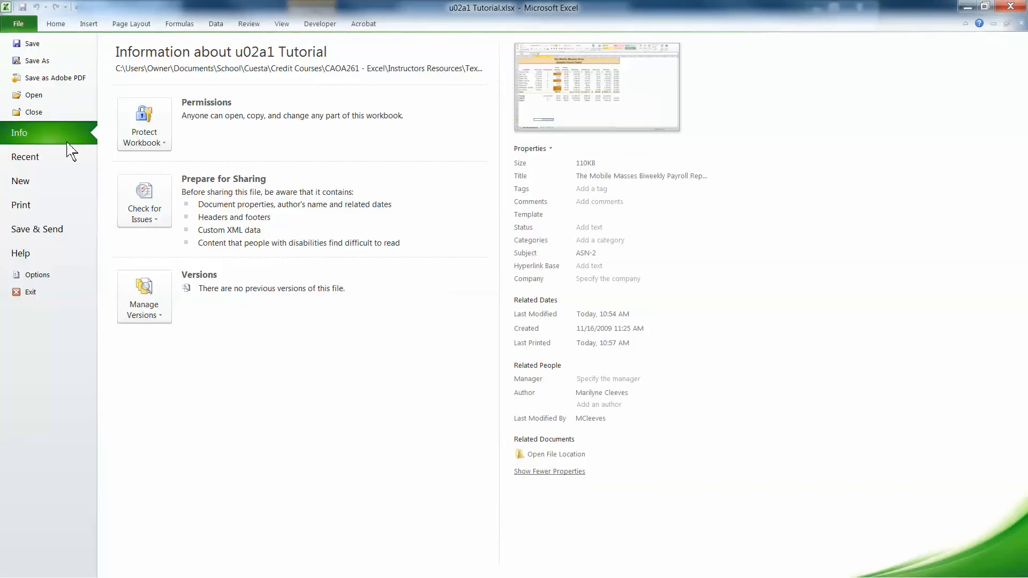
click(50, 212)
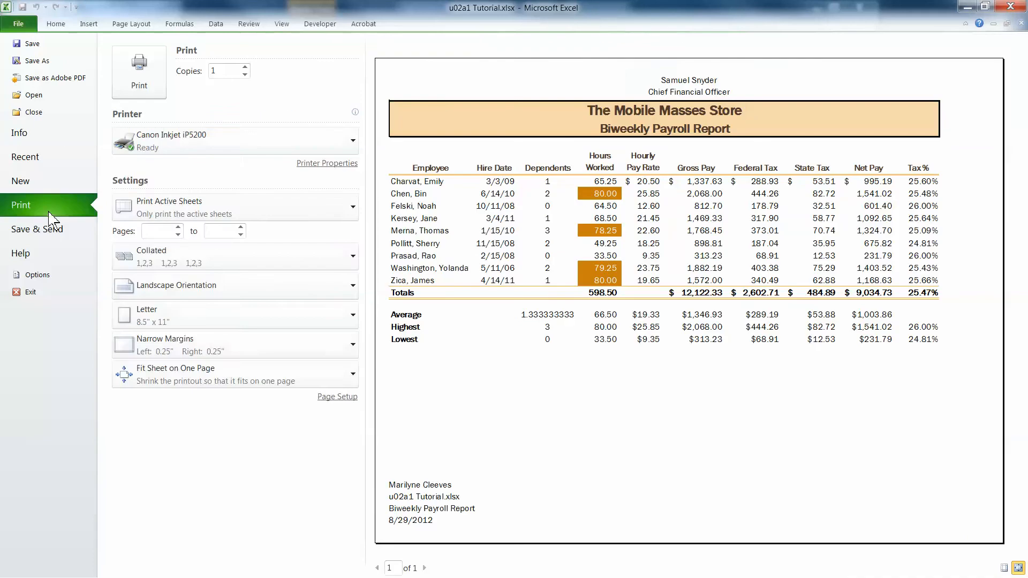
click(293, 154)
click(234, 171)
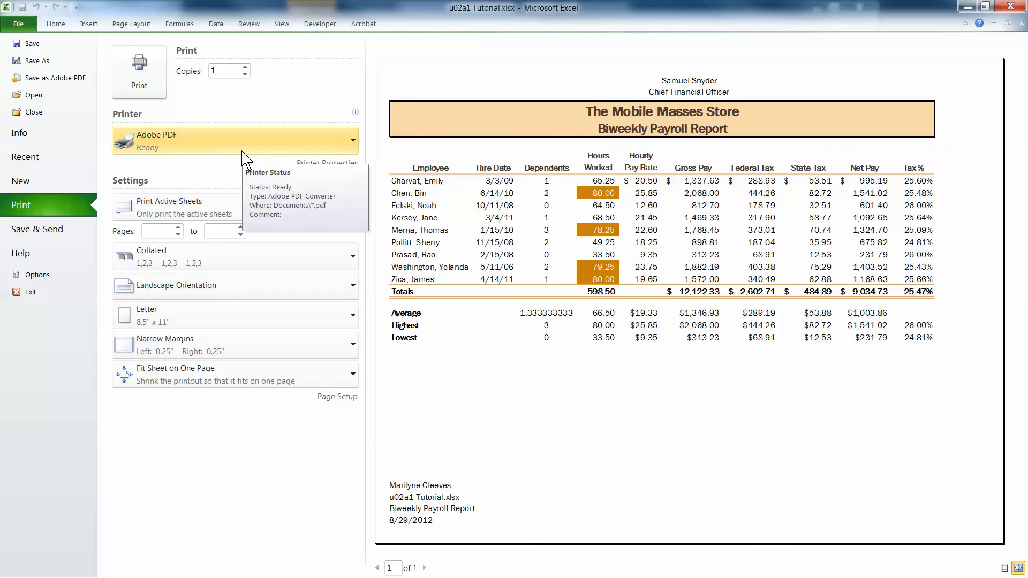
click(149, 83)
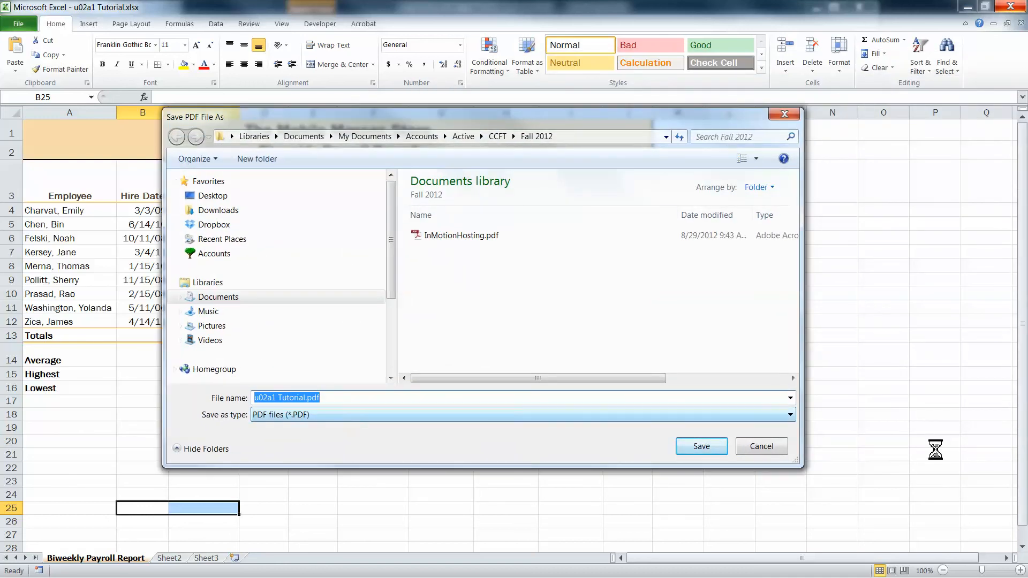
click(700, 448)
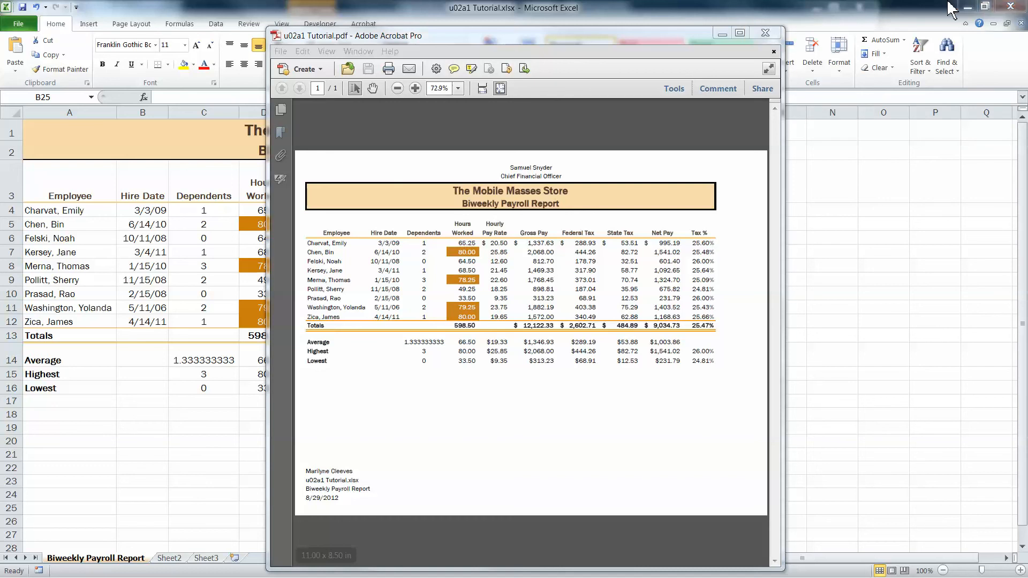
Close the u02a1 Tutorial workbook without saving its changes.
click(985, 8)
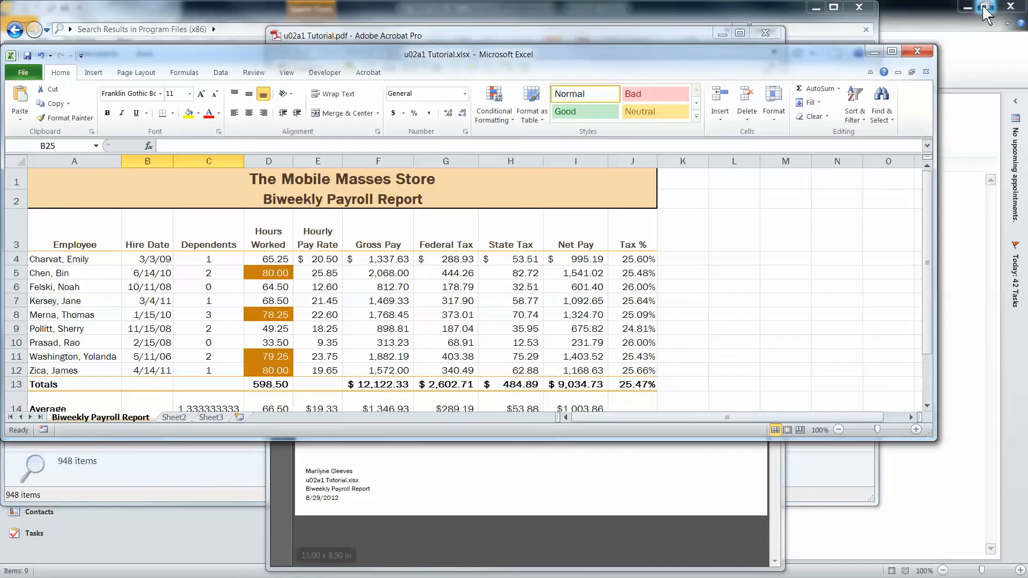
click(917, 52)
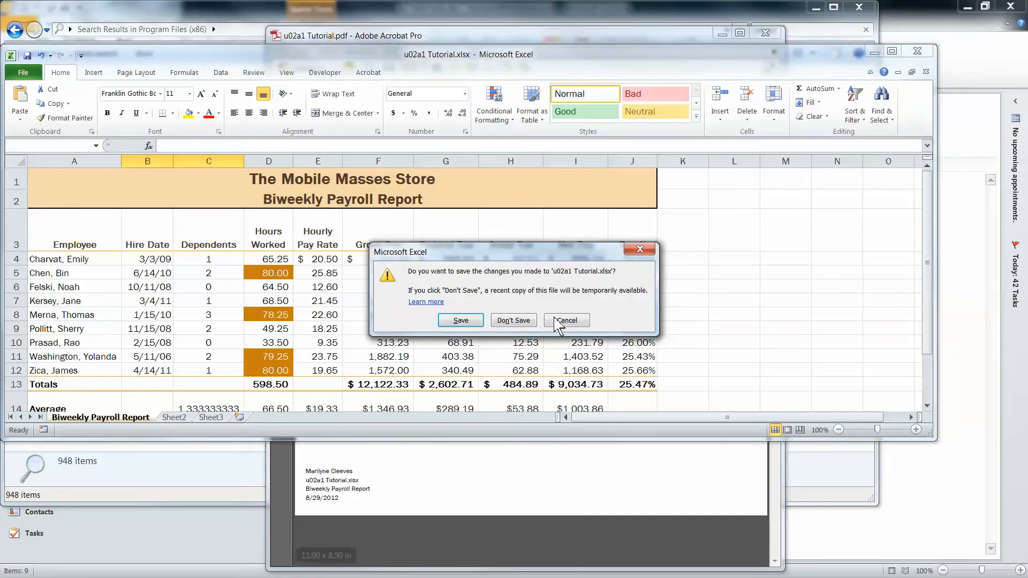
click(529, 320)
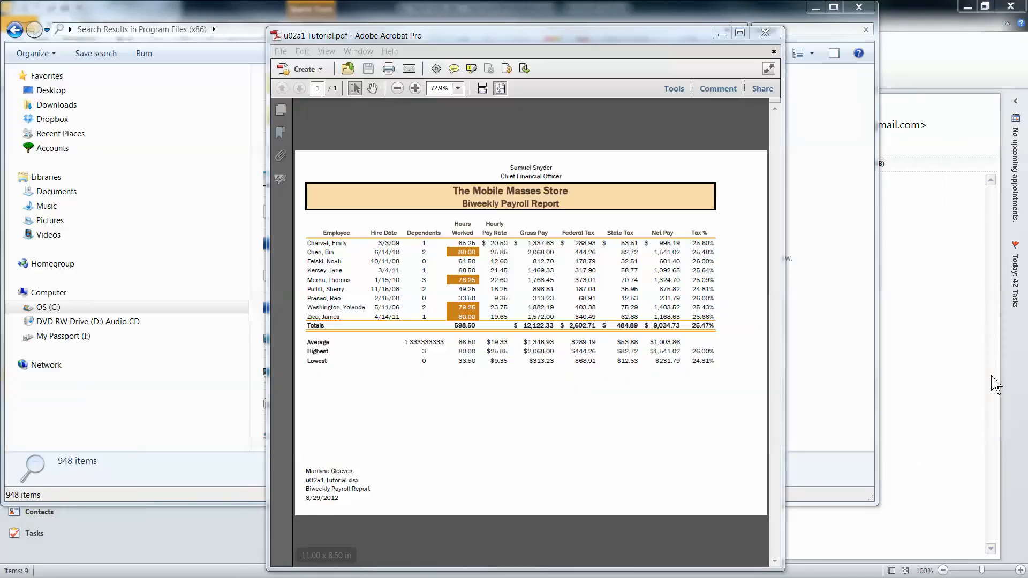
Close the generated PDF and the remaining file search and mail windows to return to the desktop.
click(765, 33)
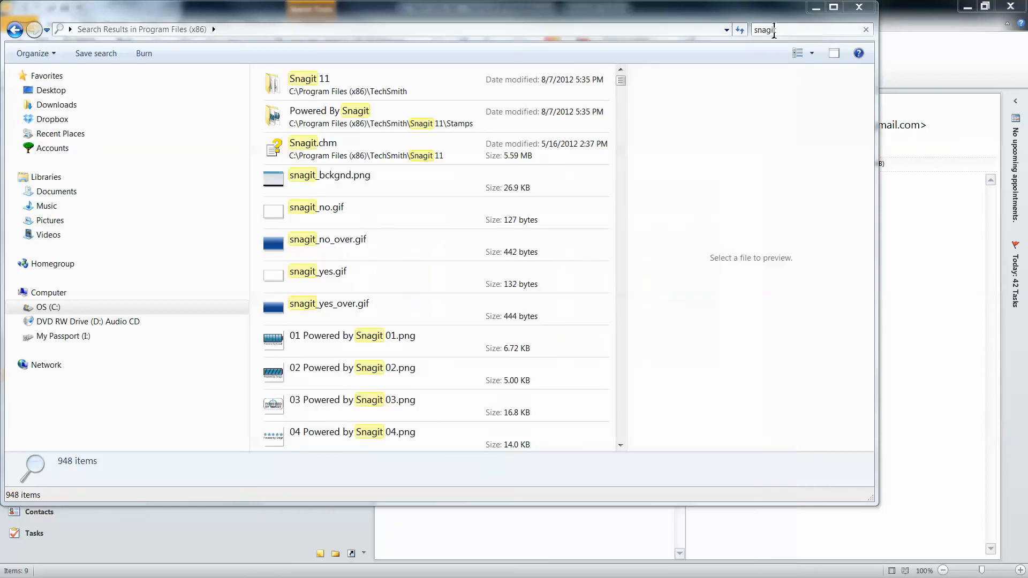
click(861, 6)
click(1011, 6)
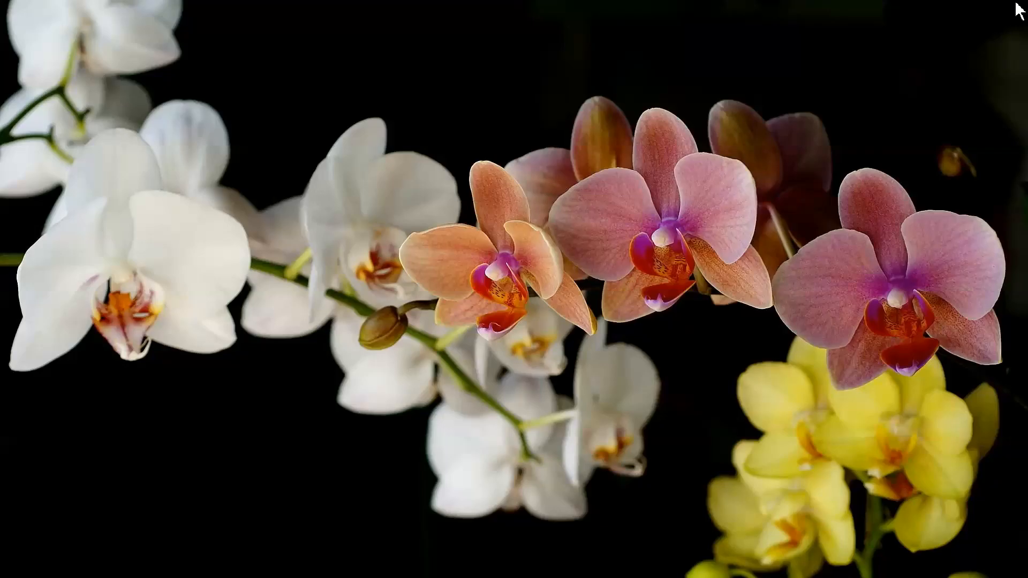